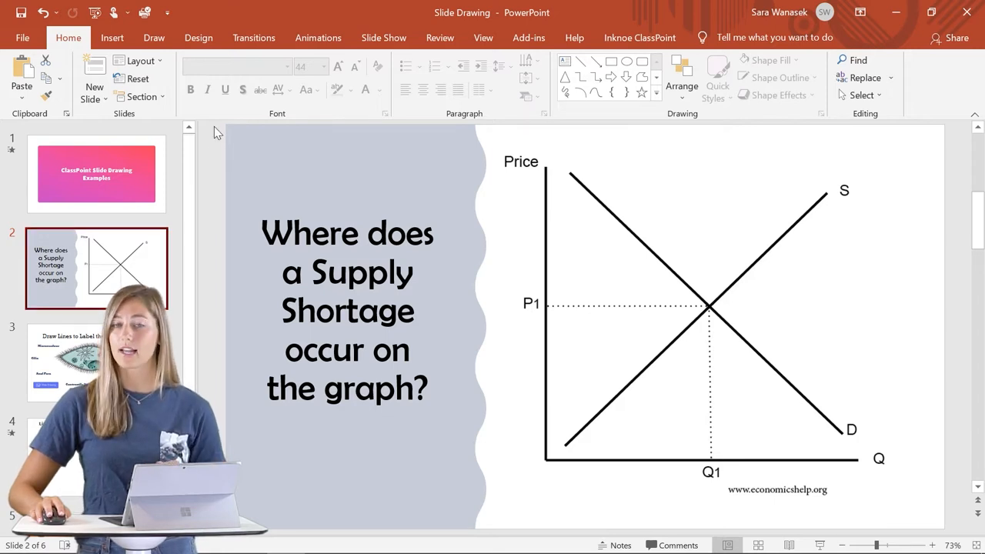
# Step: Add a ClassPoint Slide Drawing activity and place its button beneath the supply-shortage question
pyautogui.click(639, 37)
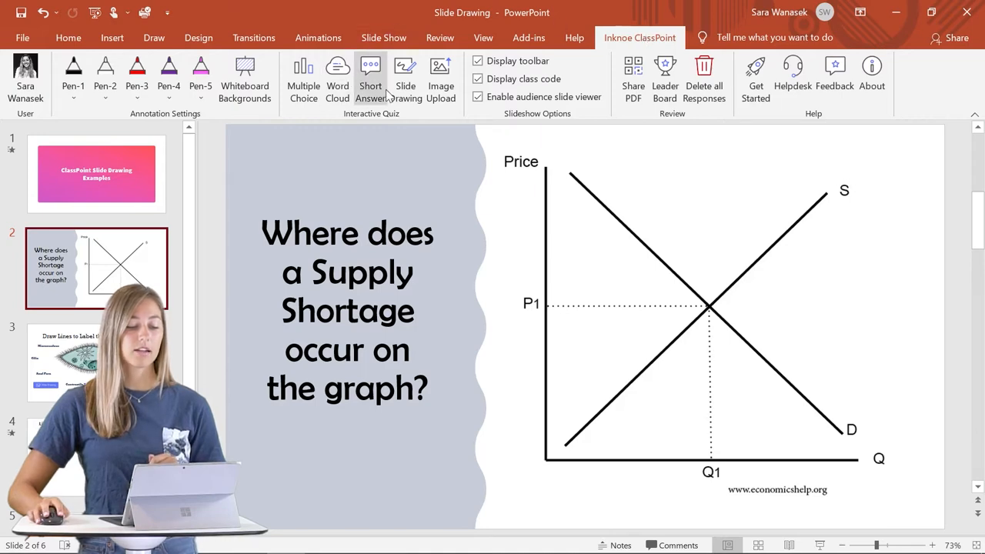
pyautogui.click(406, 80)
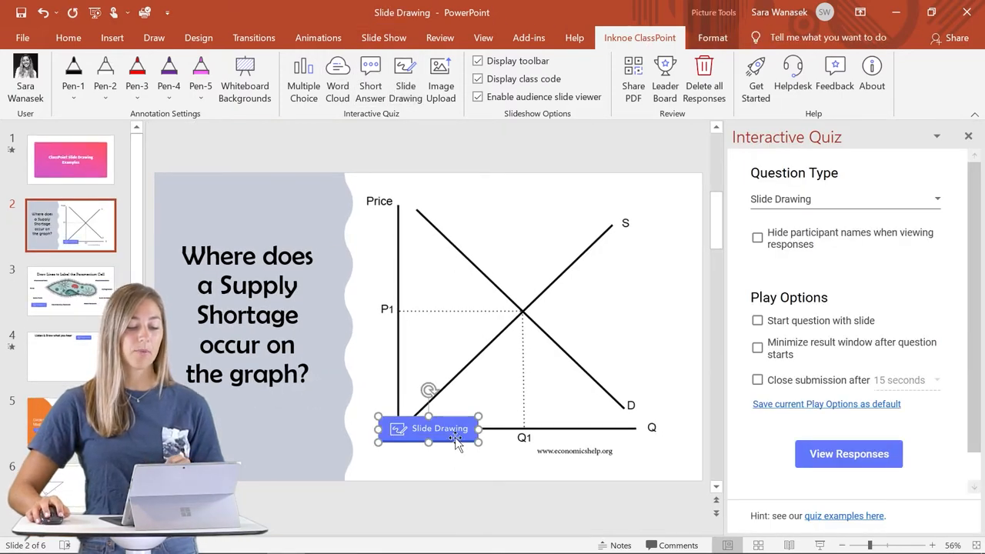
pyautogui.moveTo(456, 438); pyautogui.dragTo(287, 418)
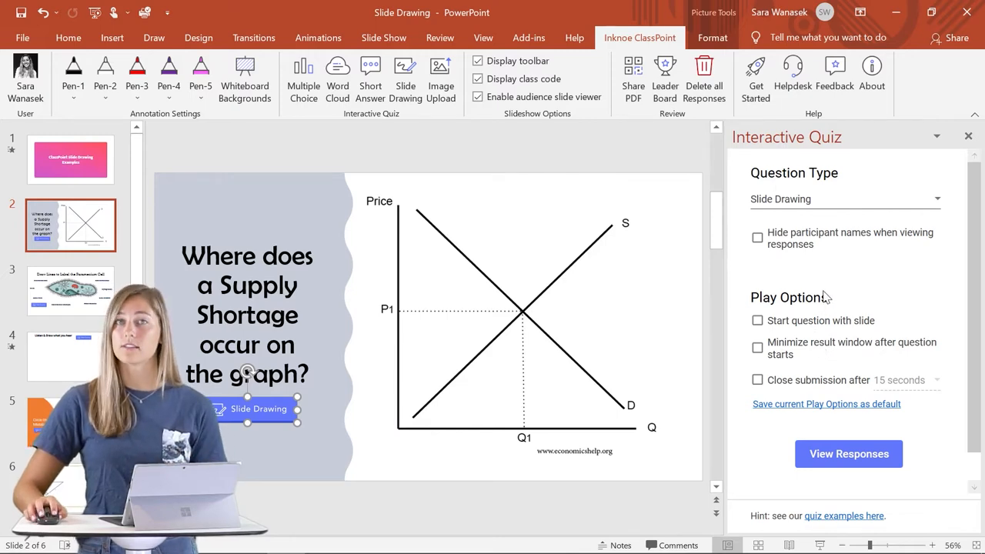
# Step: Start the slideshow, then join class 68178 in classpoint.app with a participant name
pyautogui.click(790, 547)
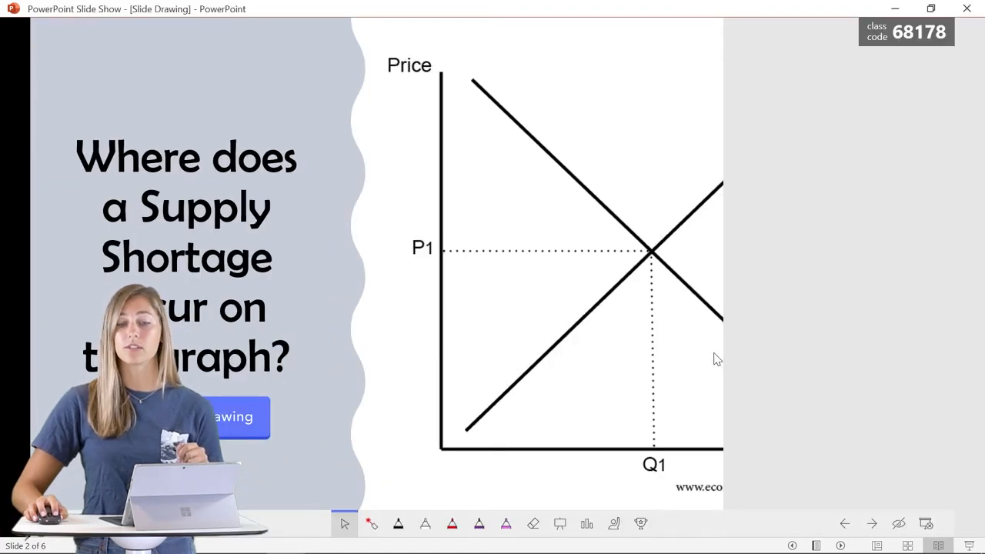
pyautogui.click(931, 6)
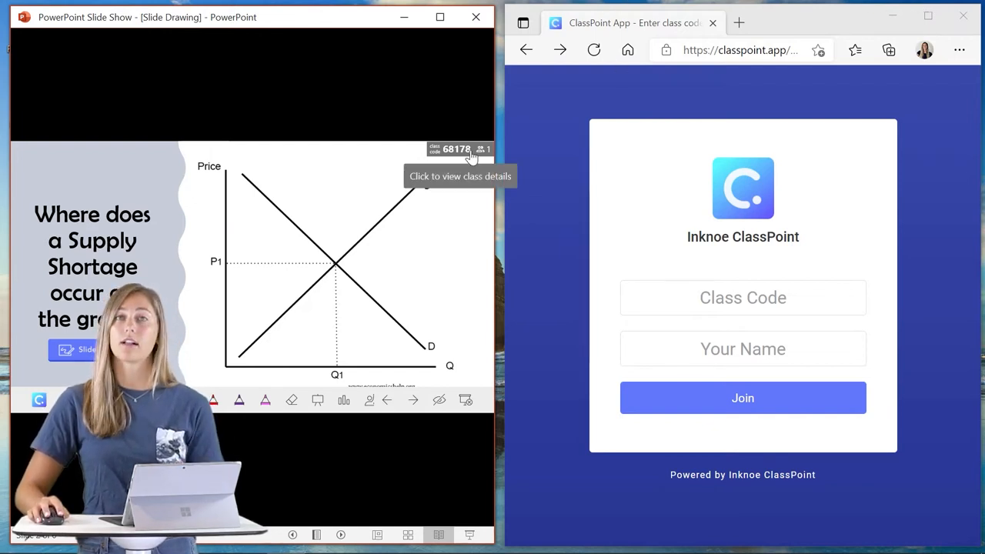
pyautogui.click(796, 300)
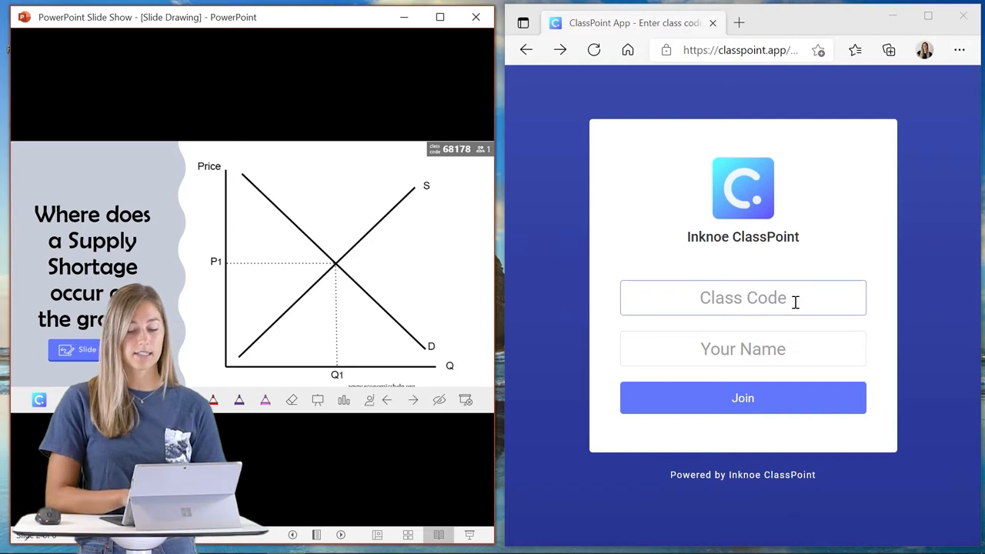
pyautogui.write('68178')
pyautogui.click(763, 350)
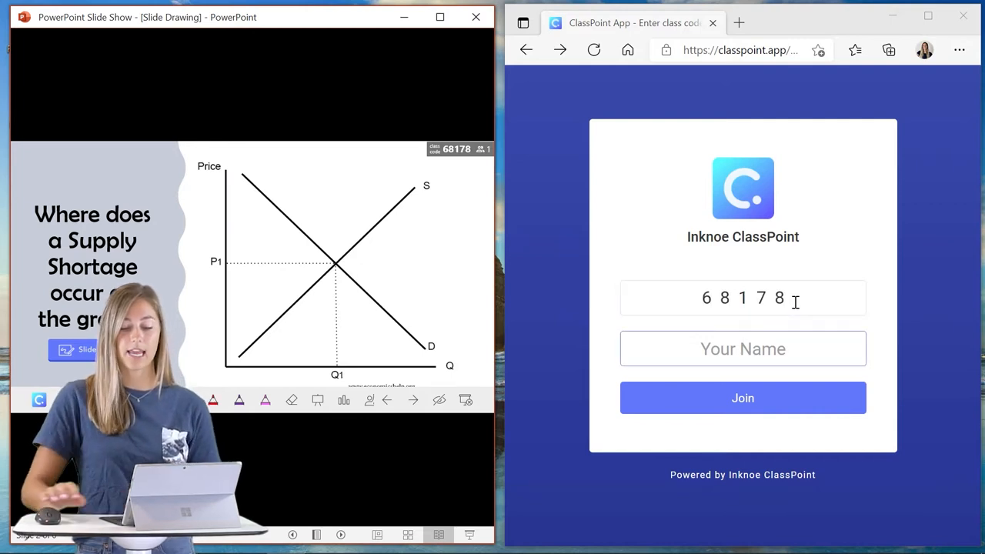
pyautogui.write('Sara')
pyautogui.click(780, 399)
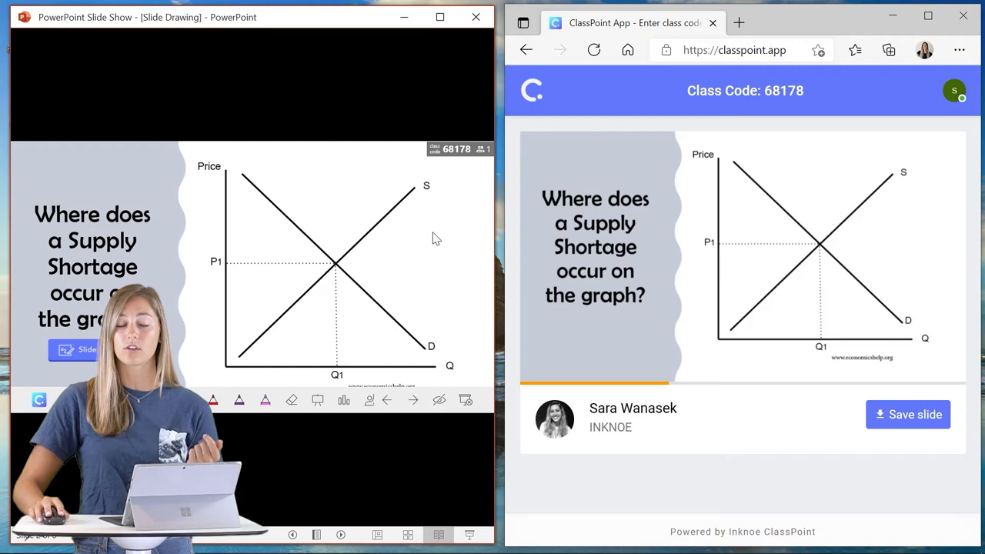
# Step: Launch the Slide Drawing activity and submit a drawn Shortage answer on the graph from the app
pyautogui.click(84, 354)
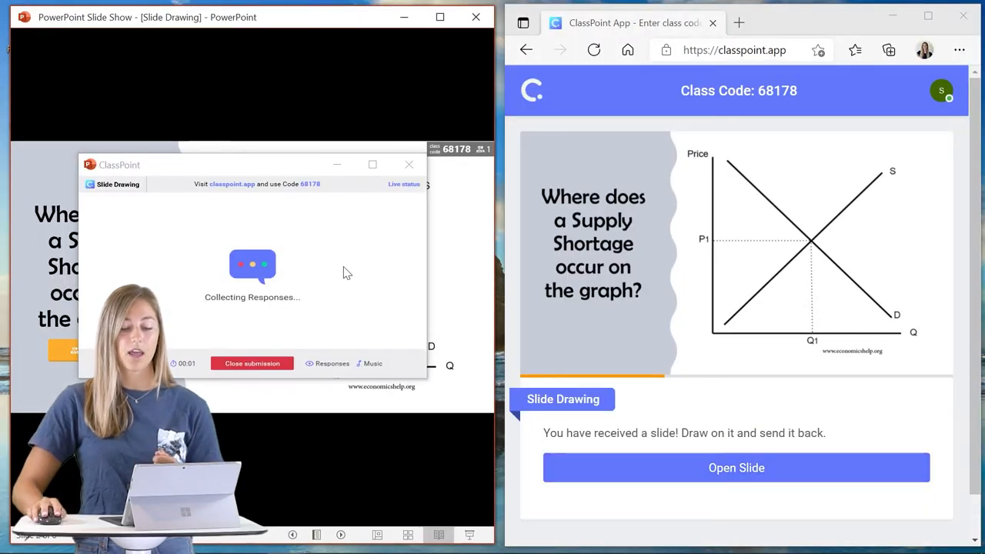
pyautogui.click(774, 467)
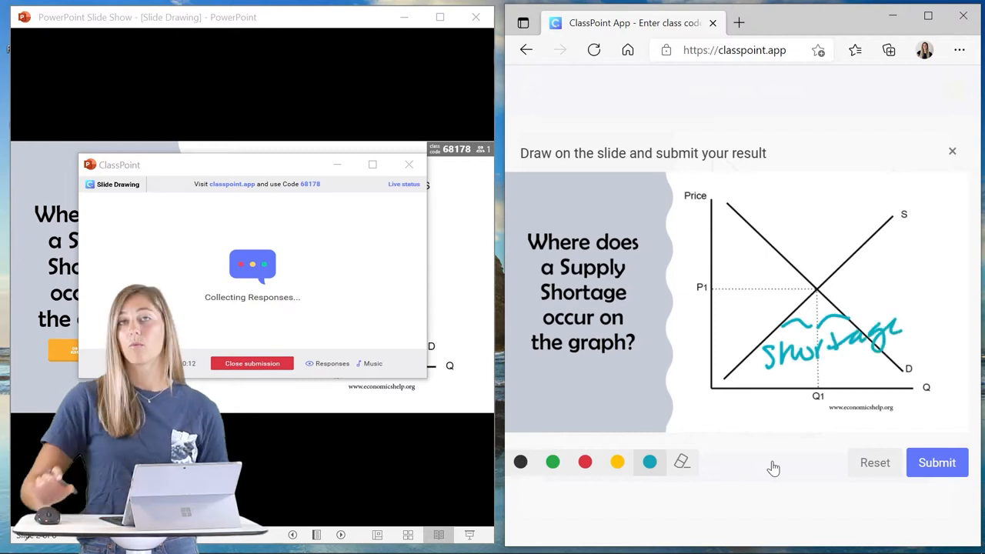
pyautogui.click(938, 463)
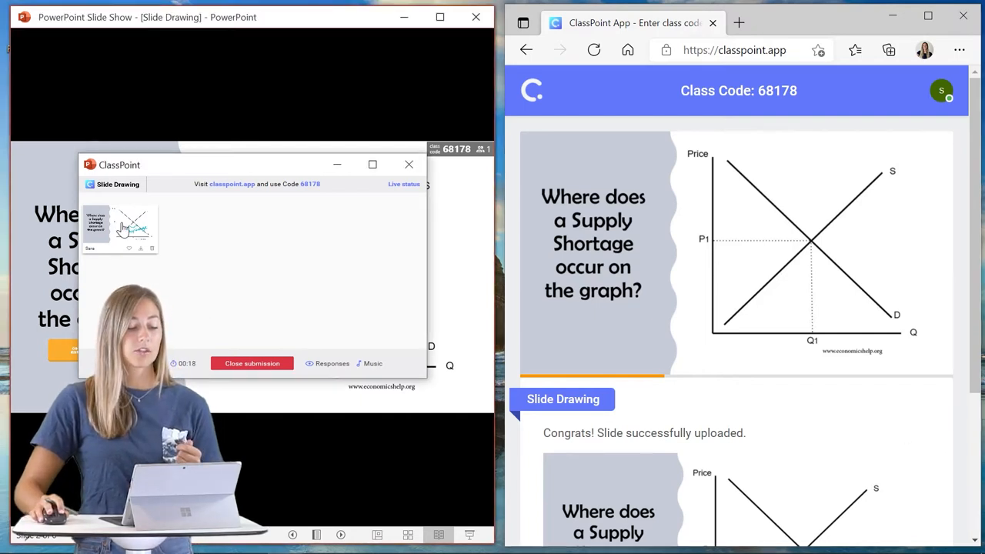
# Step: Review the submitted drawing enlarged, close submissions, and save the responses for review
pyautogui.click(135, 231)
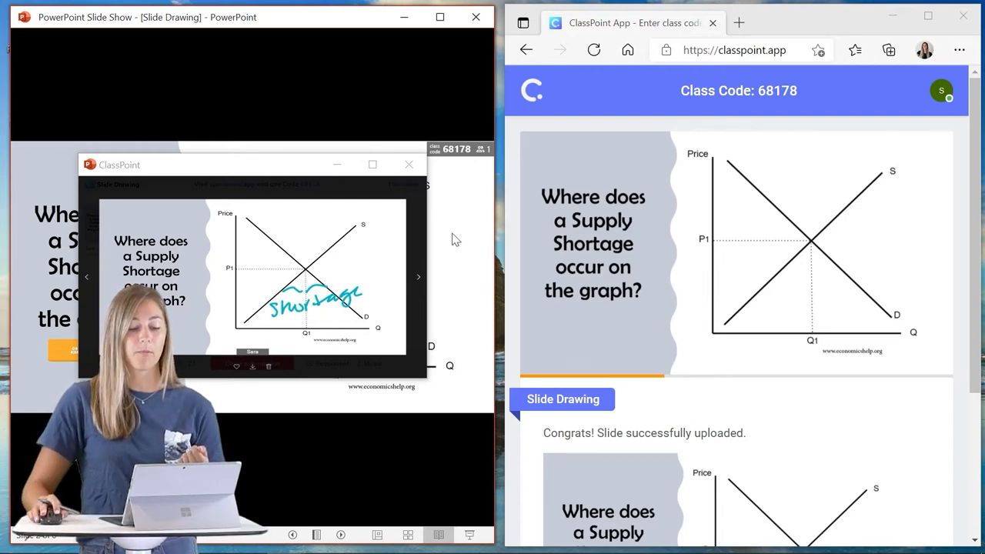
pyautogui.click(414, 193)
pyautogui.click(254, 364)
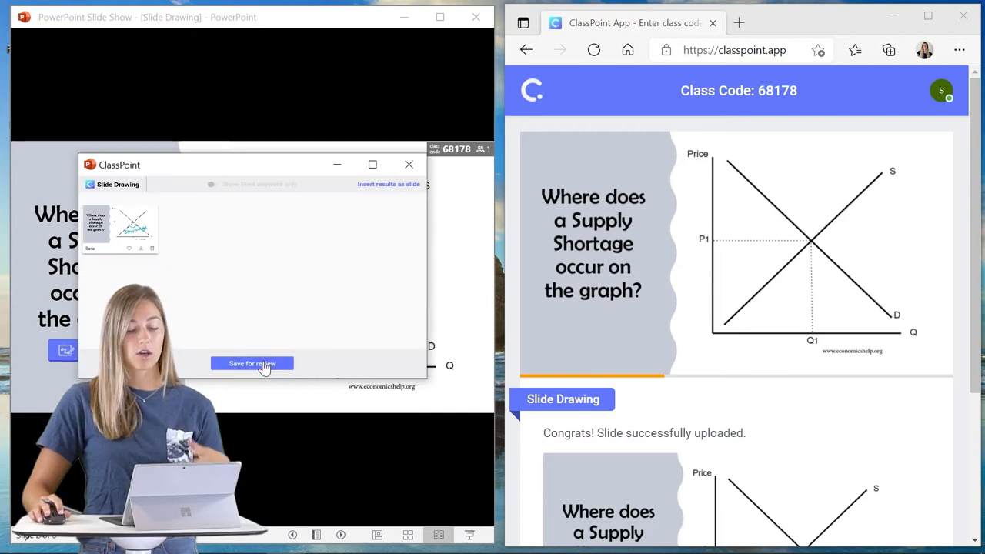
pyautogui.click(265, 367)
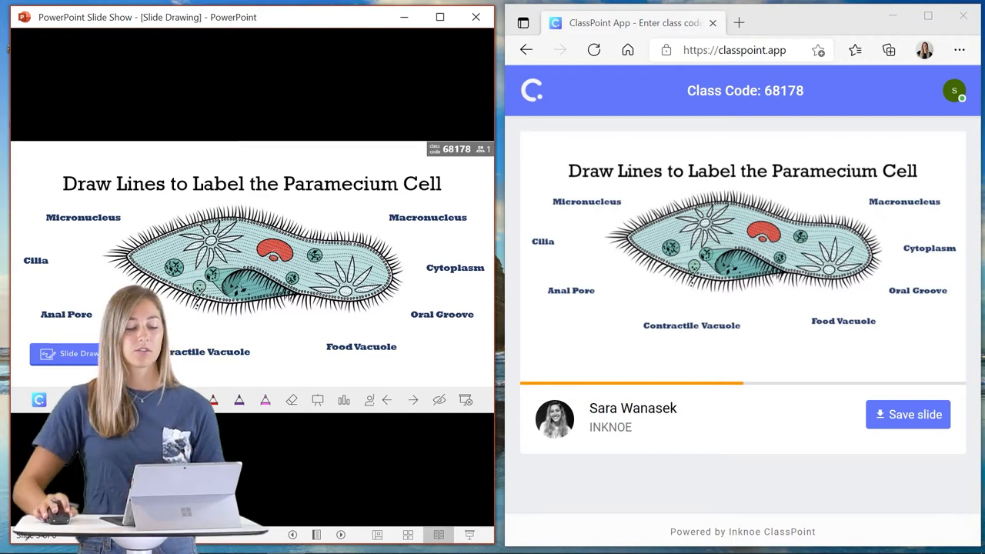
# Step: Launch the paramecium Slide Drawing activity and submit a labelled drawing in a different ink colour
pyautogui.click(65, 356)
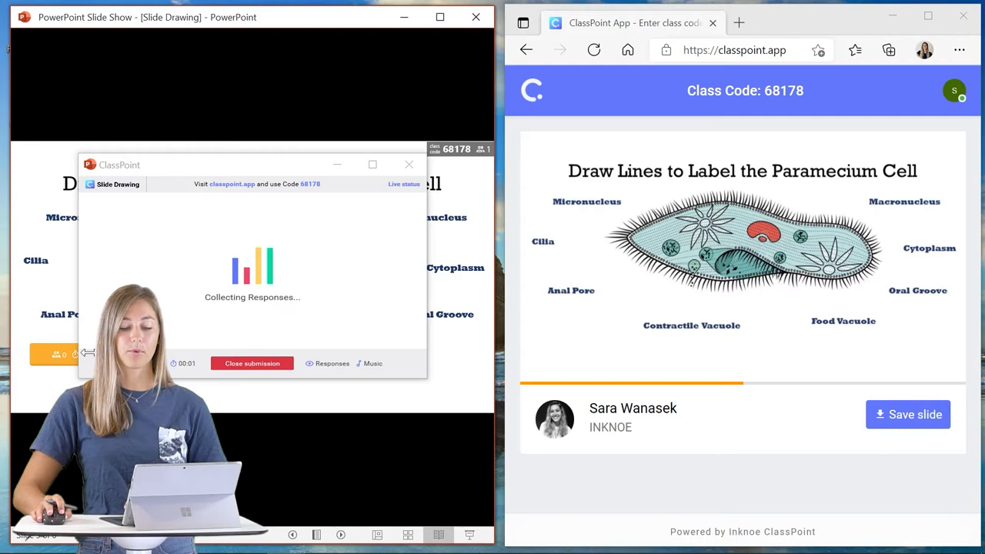
pyautogui.click(598, 468)
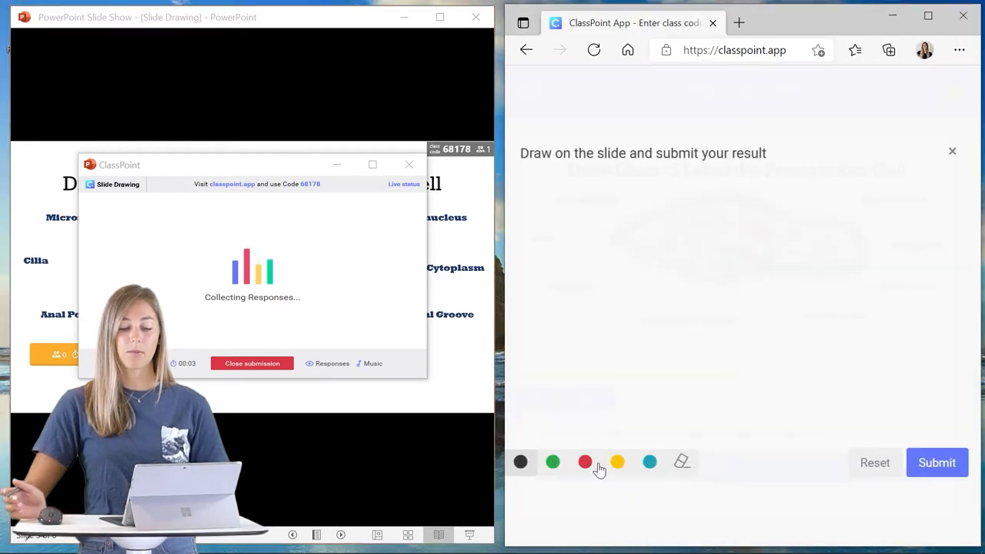
pyautogui.click(608, 463)
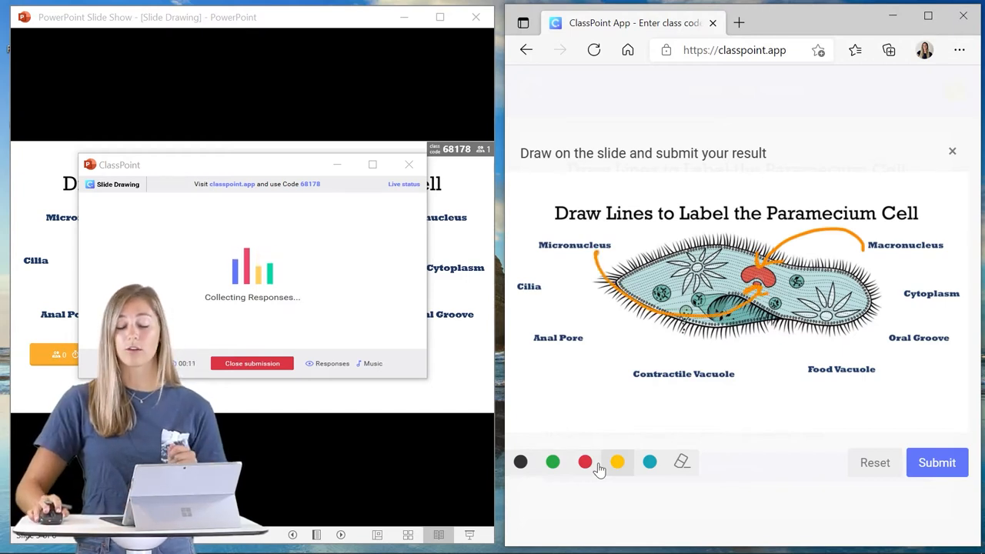
pyautogui.click(931, 465)
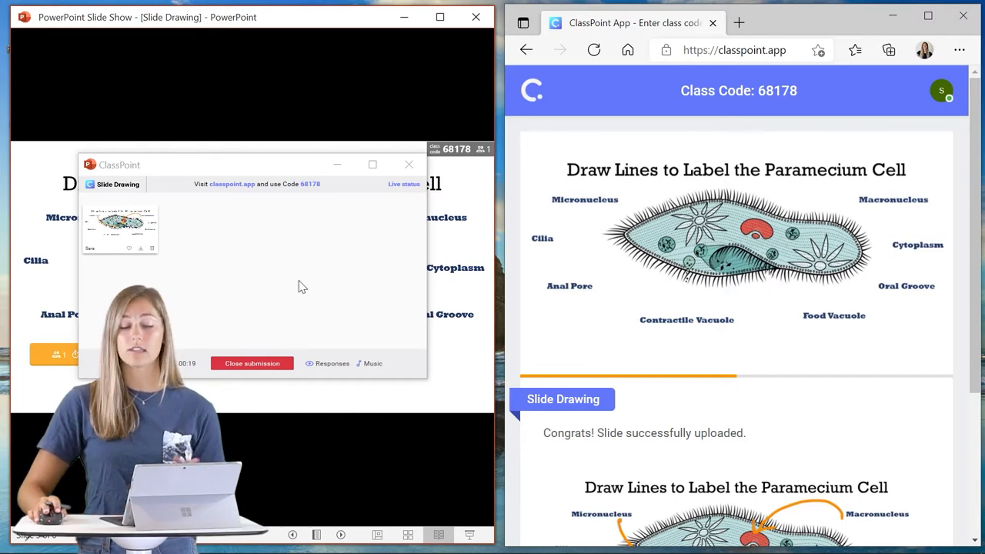
# Step: Reopen the activity window, hide the responses, and close paramecium submissions
pyautogui.click(337, 165)
pyautogui.click(93, 353)
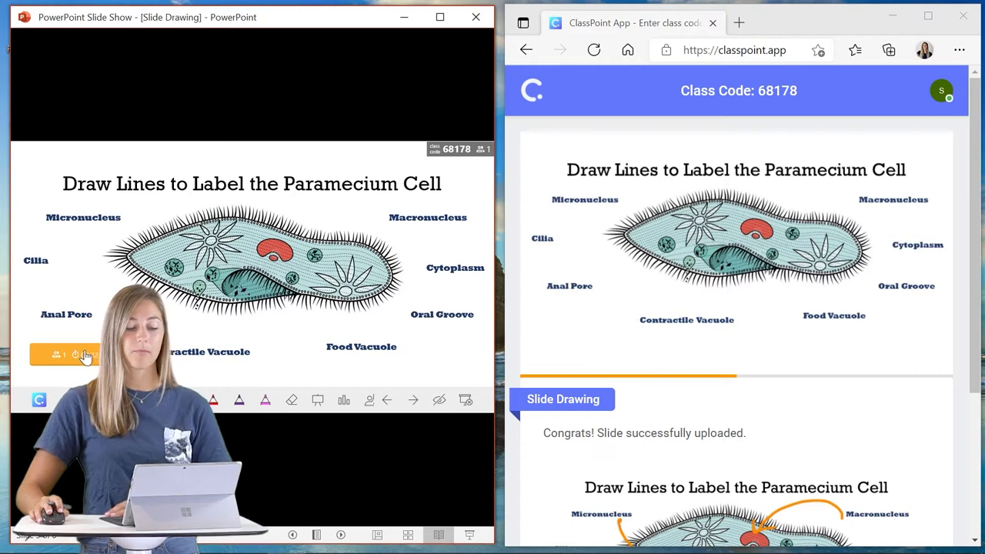
pyautogui.click(310, 365)
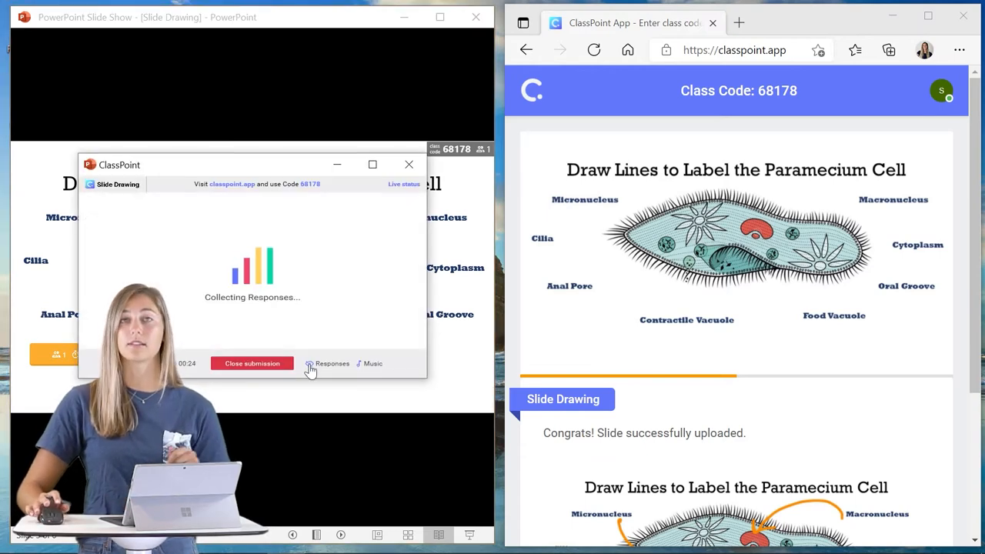
pyautogui.click(248, 362)
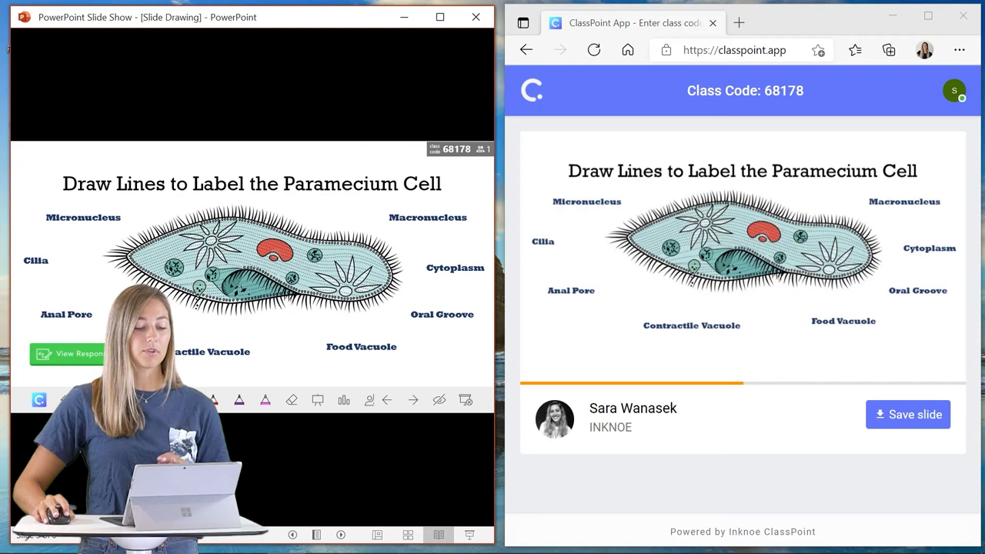
# Step: Advance to the Listen & Draw slide and start its drawing activity
pyautogui.press('Right')
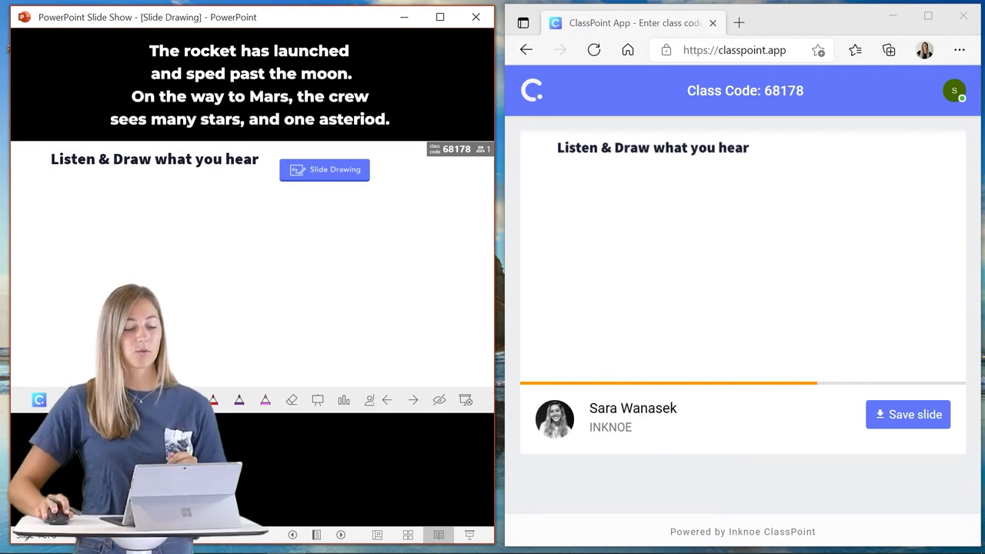
pyautogui.click(299, 177)
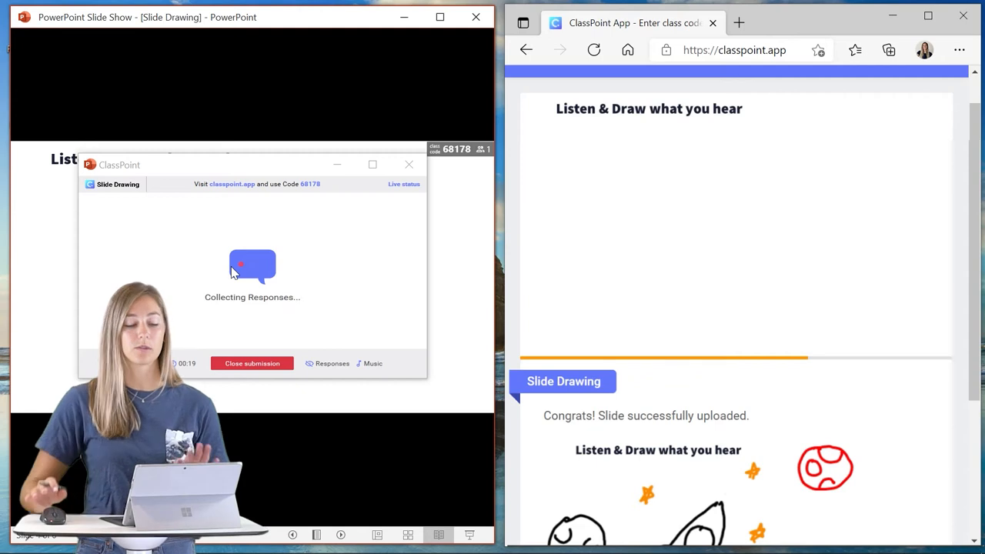
# Step: Reveal the rocket drawing, close submissions, and save responses to show it on the slide
pyautogui.click(332, 364)
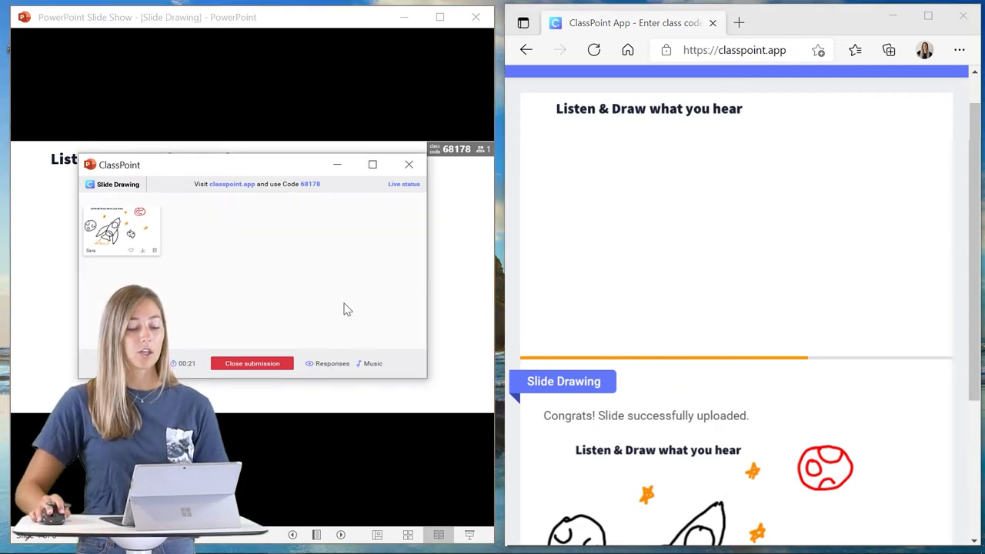
pyautogui.click(244, 368)
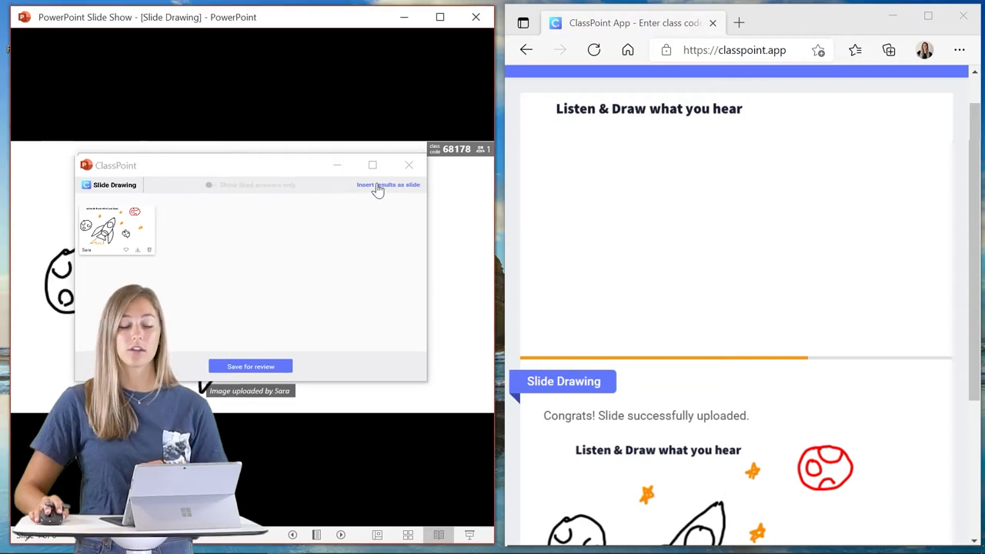
pyautogui.click(280, 368)
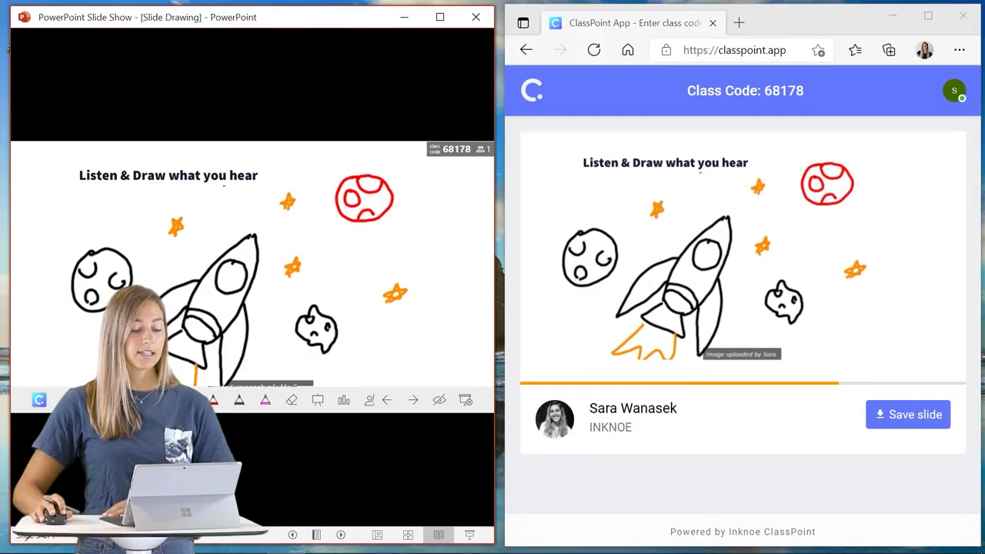
# Step: Run the Circle the Mistakes drawing activity with the student opening the slide, then advance to Solve for x
pyautogui.press('Right')
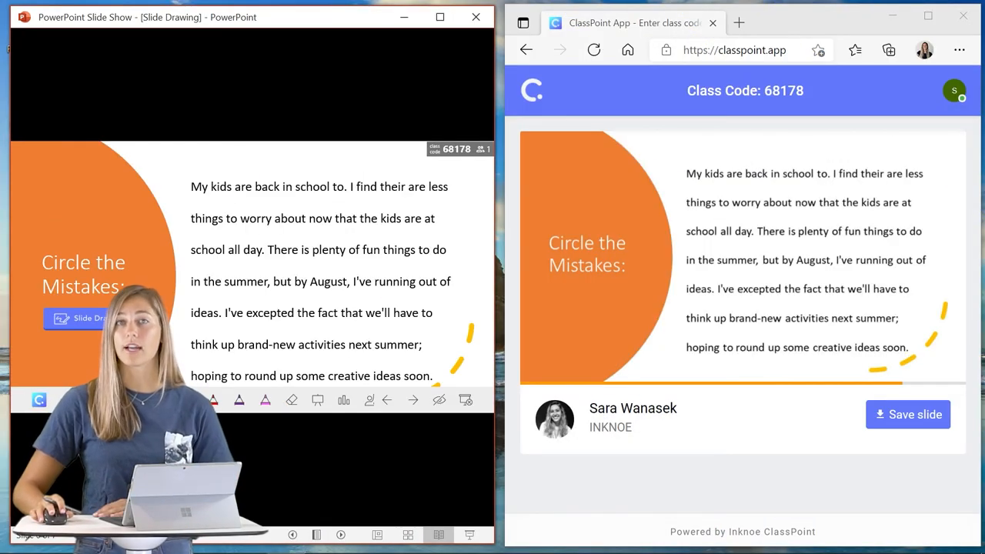
pyautogui.click(73, 318)
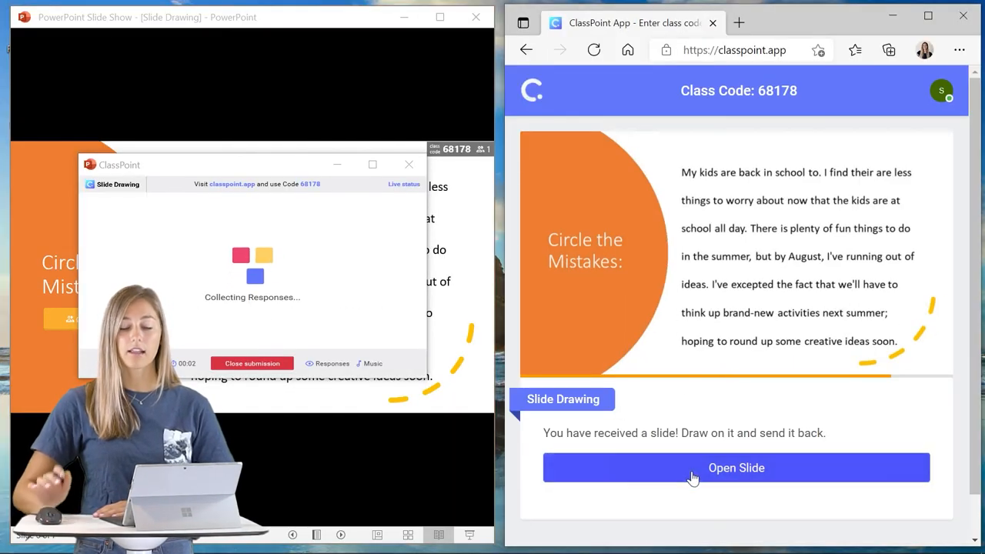
pyautogui.click(693, 475)
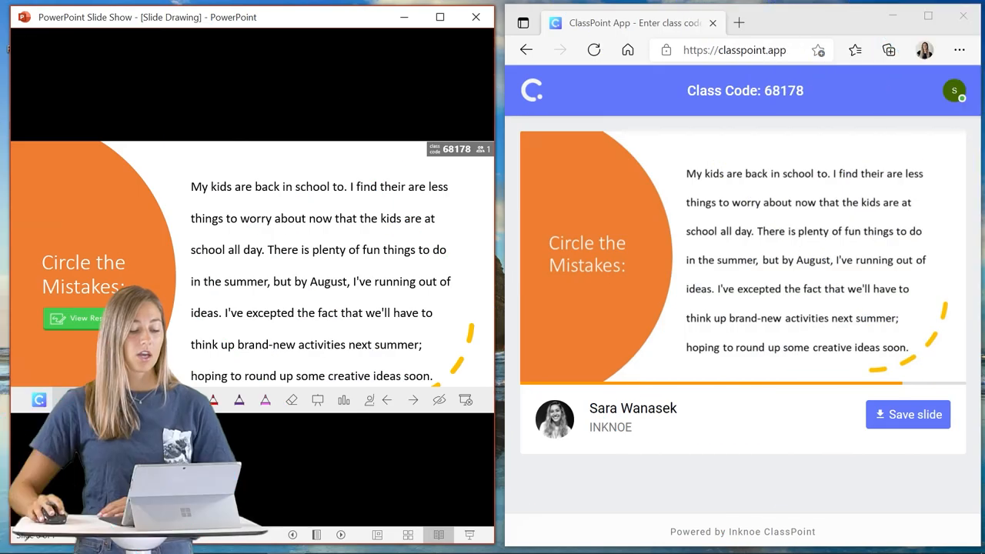
pyautogui.press('Right')
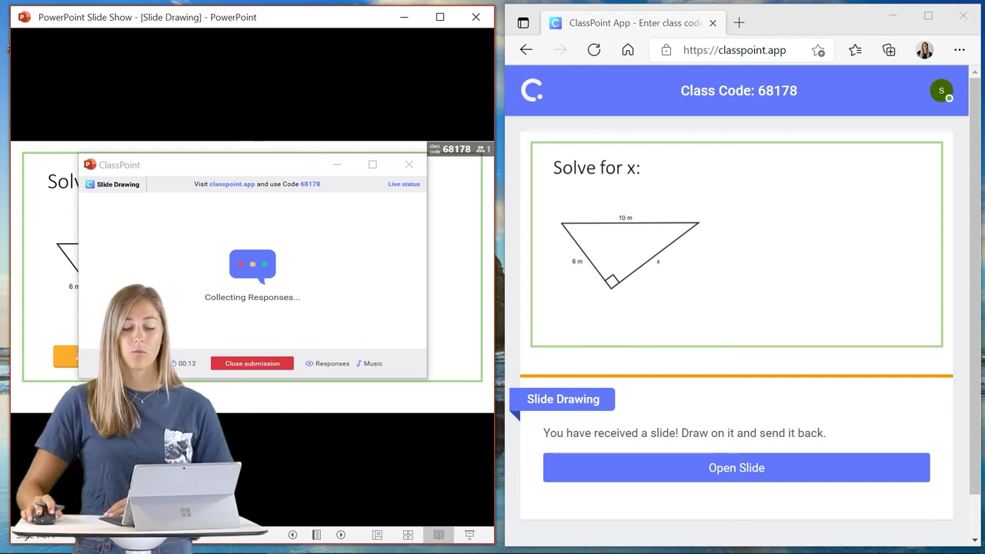
# Step: Open the Solve for x slide in the app and submit the worked Pythagorean solution b = 8
pyautogui.click(868, 471)
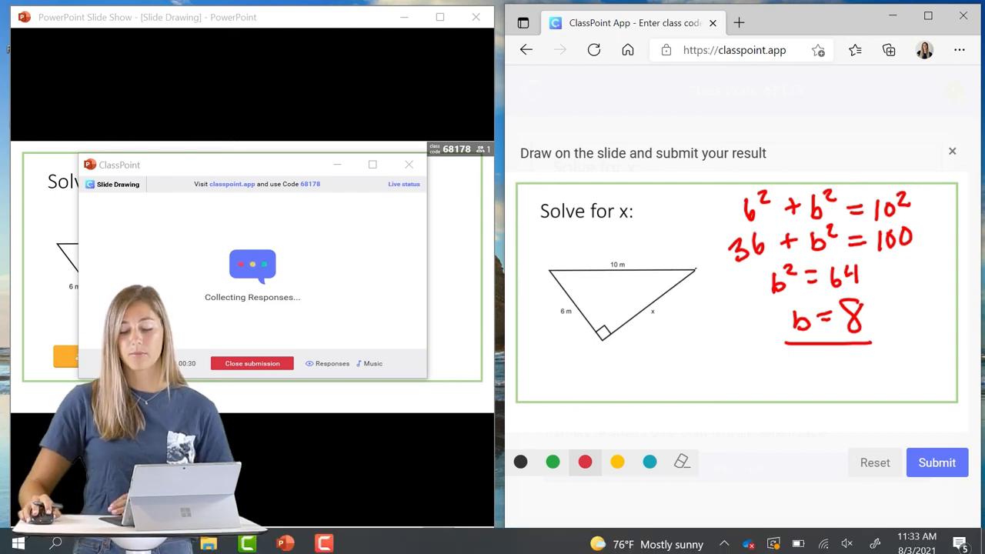
pyautogui.click(935, 463)
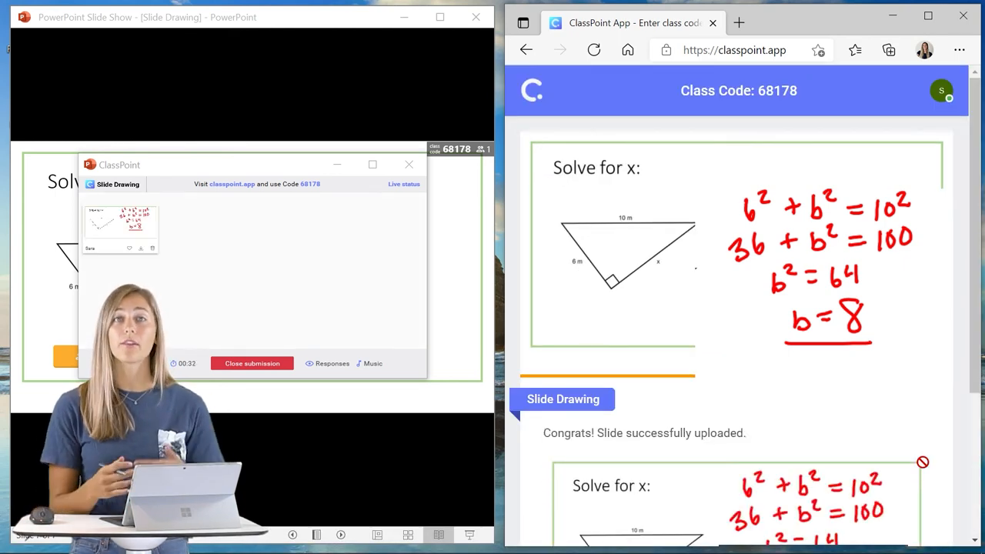